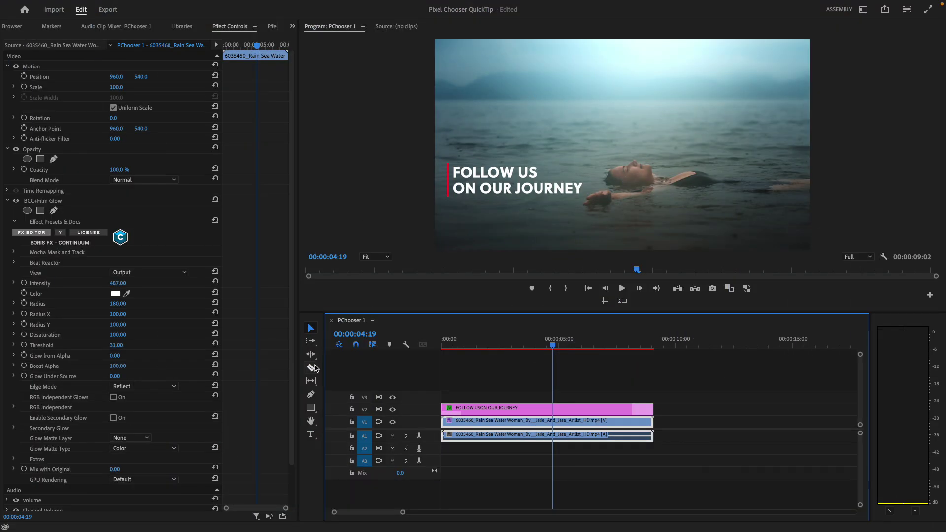
Replay the sea sequence from the start to review it
left_click_drag(523, 339, 427, 346)
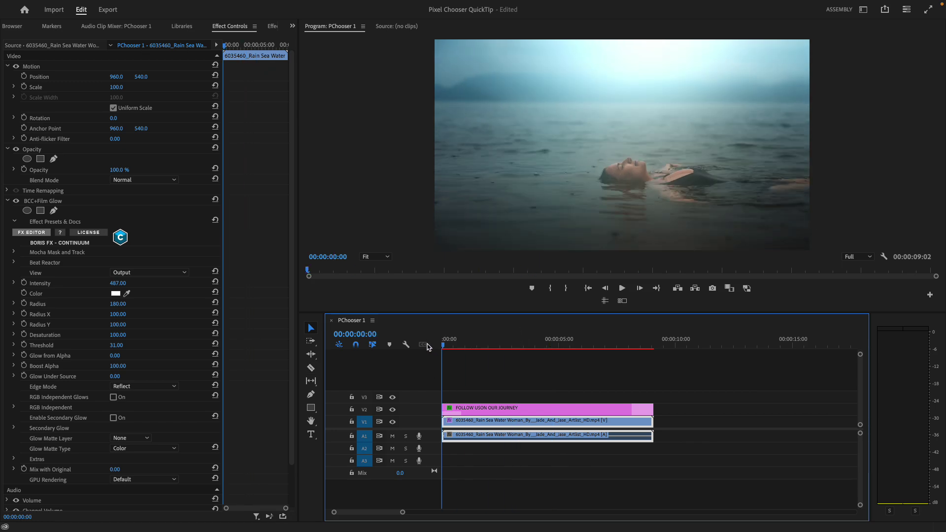
key("space")
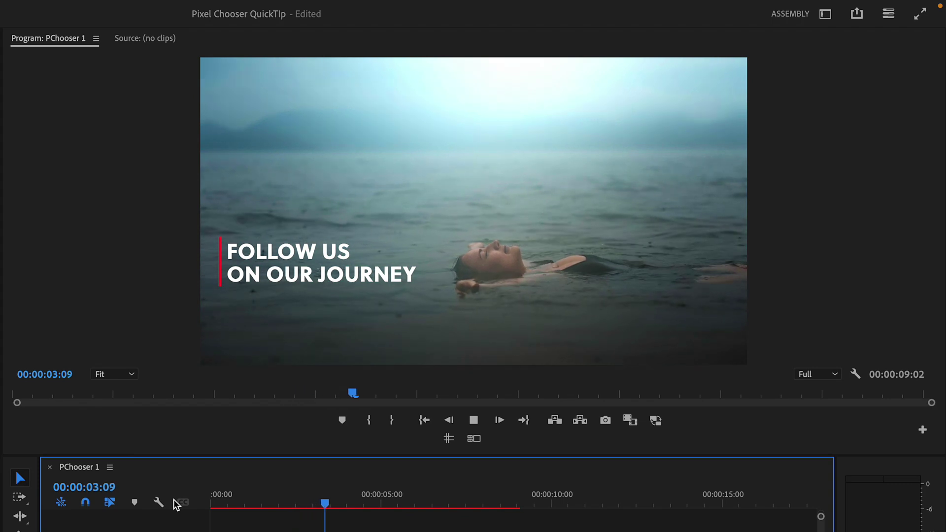
key("space")
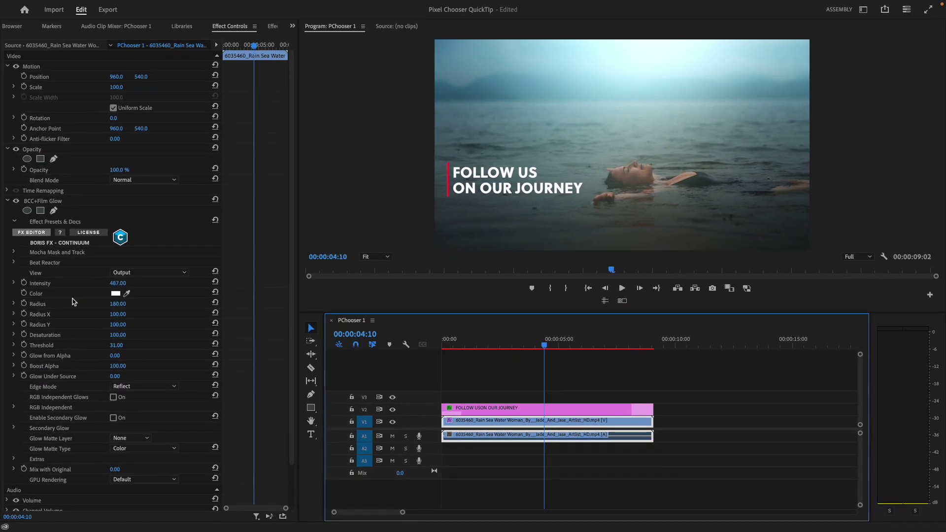
scroll(72, 302, "down", 2)
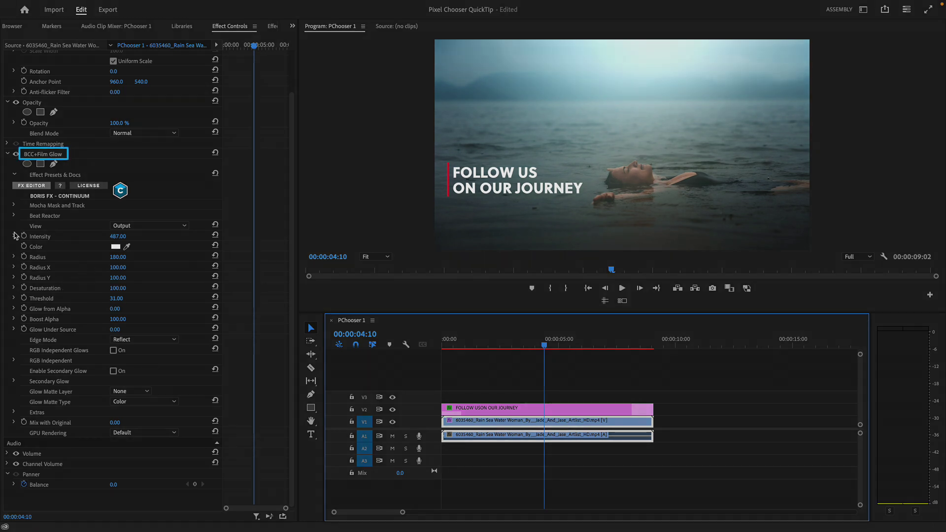
Expand Film Glow's Mocha Mask and Pixel Chooser settings and set PixelChooser to On
left_click(13, 206)
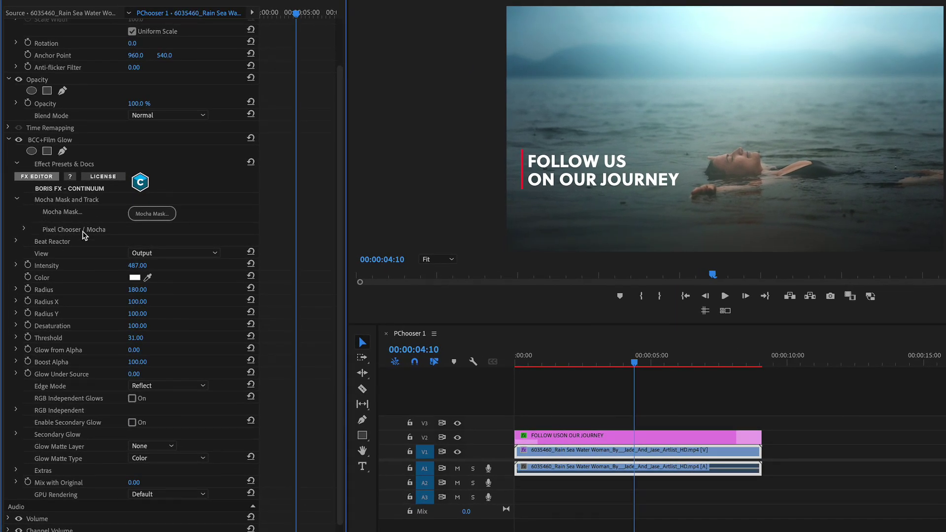
left_click(24, 229)
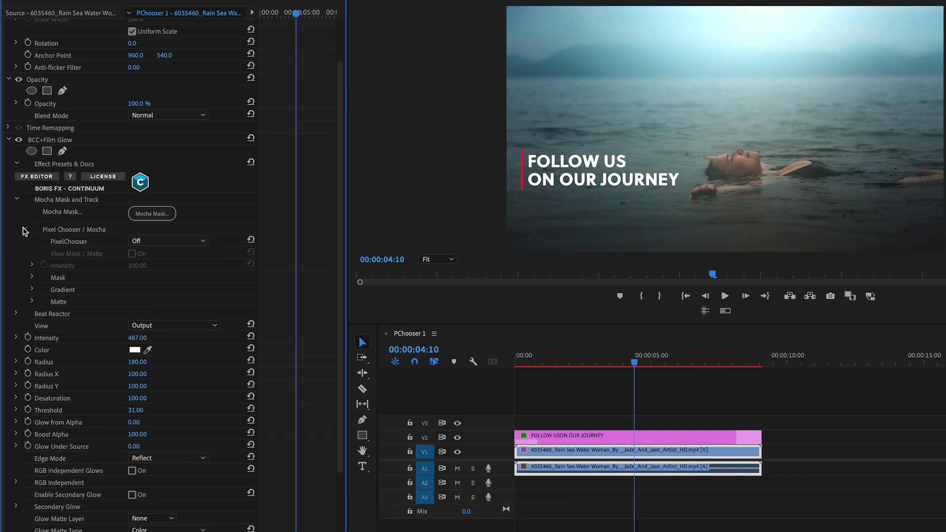
left_click(176, 239)
left_click(157, 263)
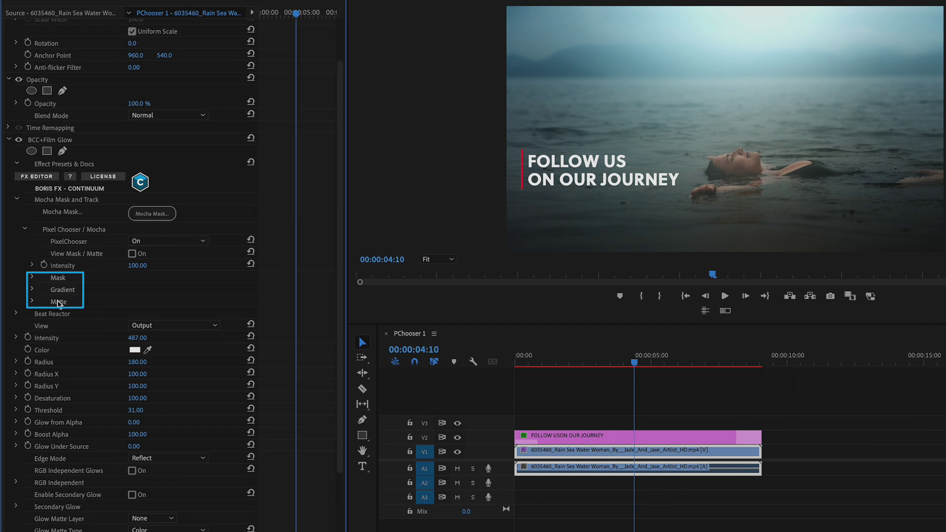
Set the Pixel Chooser gradient type to Linear, running Left to Right
left_click(32, 290)
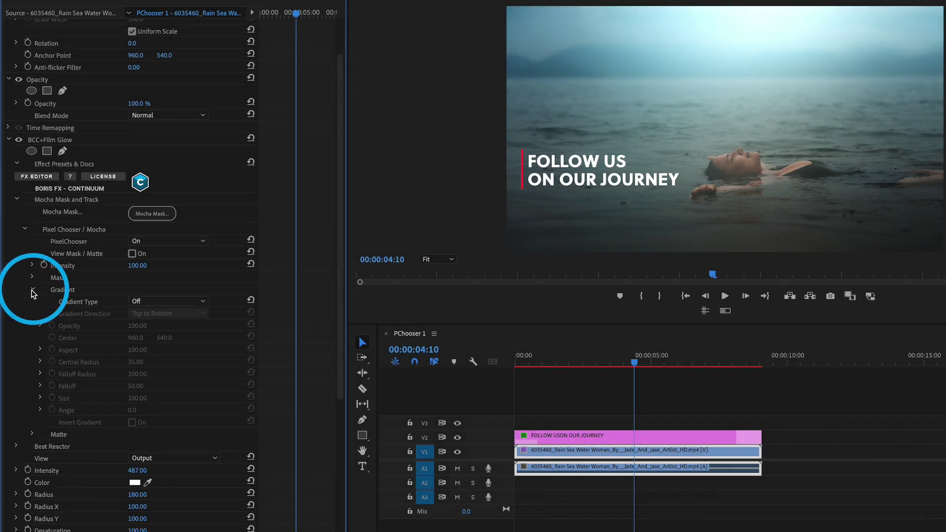
left_click(180, 301)
left_click(150, 337)
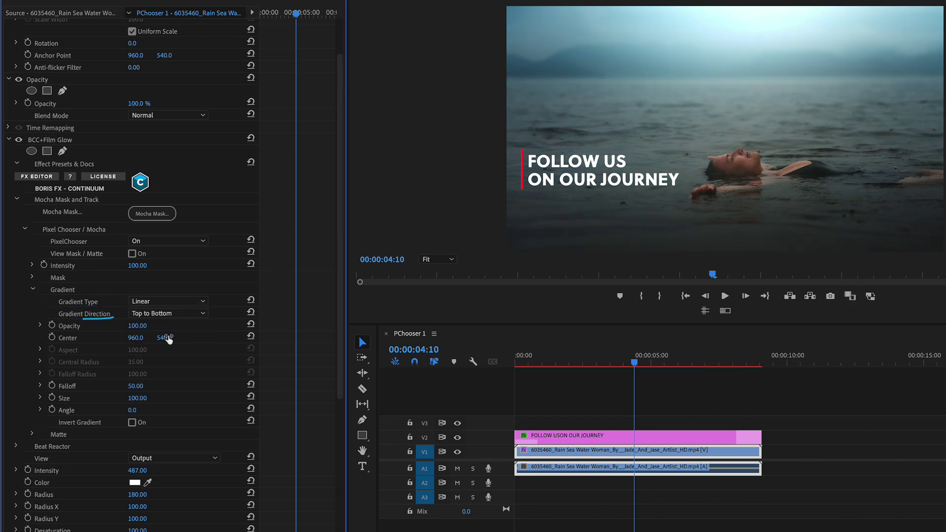
left_click(177, 314)
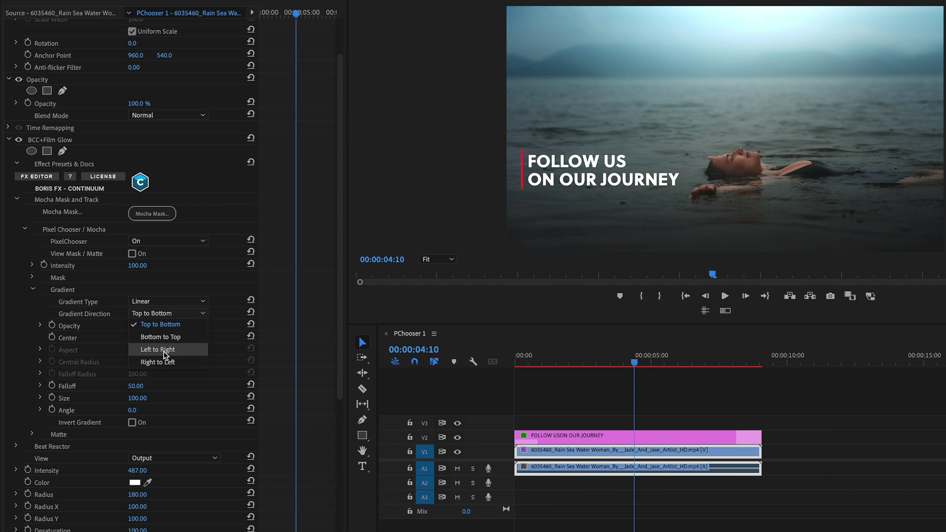
left_click(157, 350)
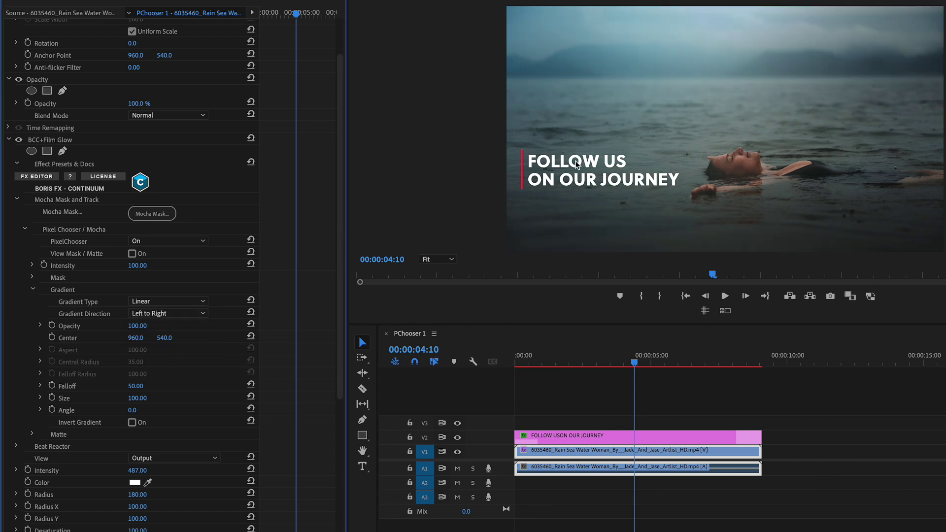
Show the matte, set gradient falloff to 43, invert it, and move Center X to about 1630
left_click(133, 253)
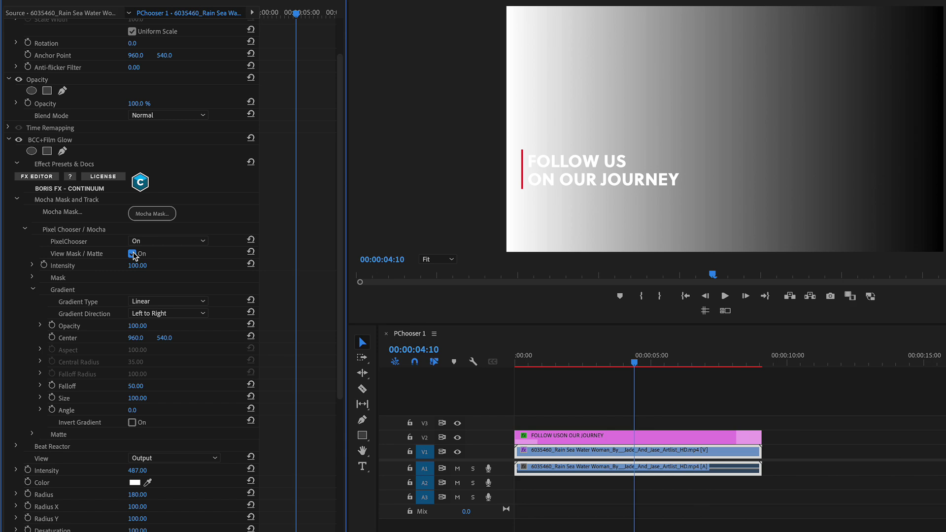
left_click_drag(137, 338, 110, 339)
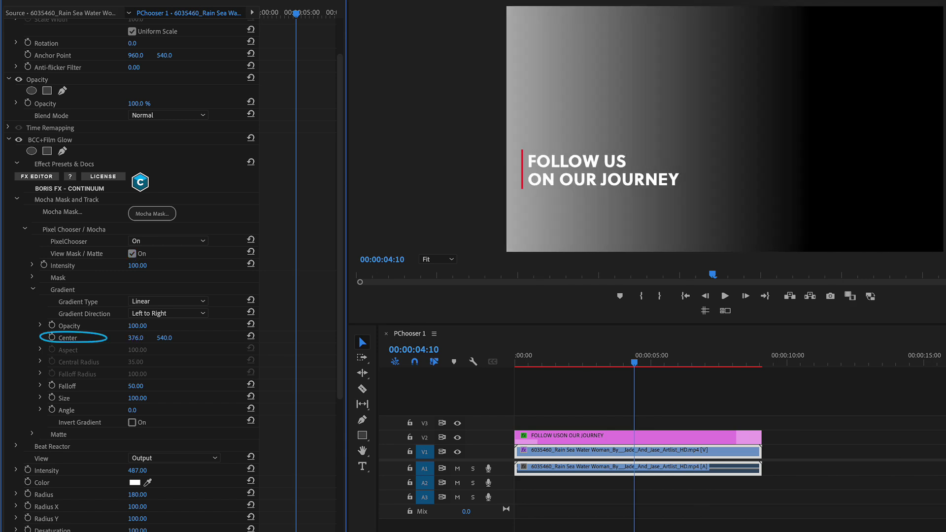
left_click_drag(136, 386, 143, 387)
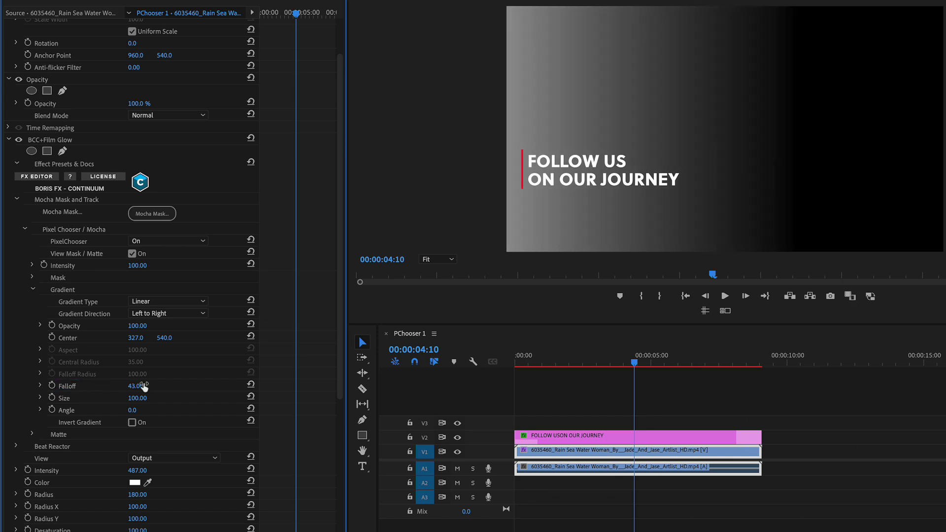
left_click(132, 422)
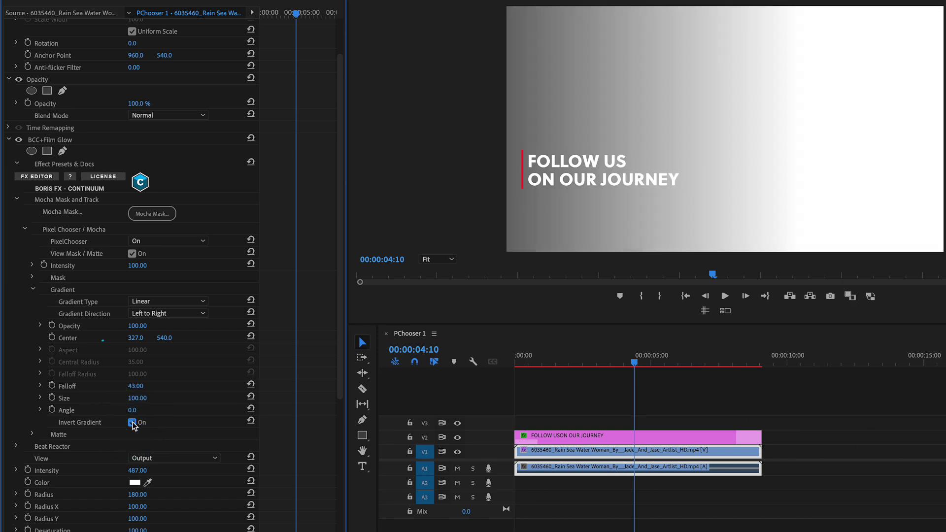
left_click_drag(136, 337, 193, 338)
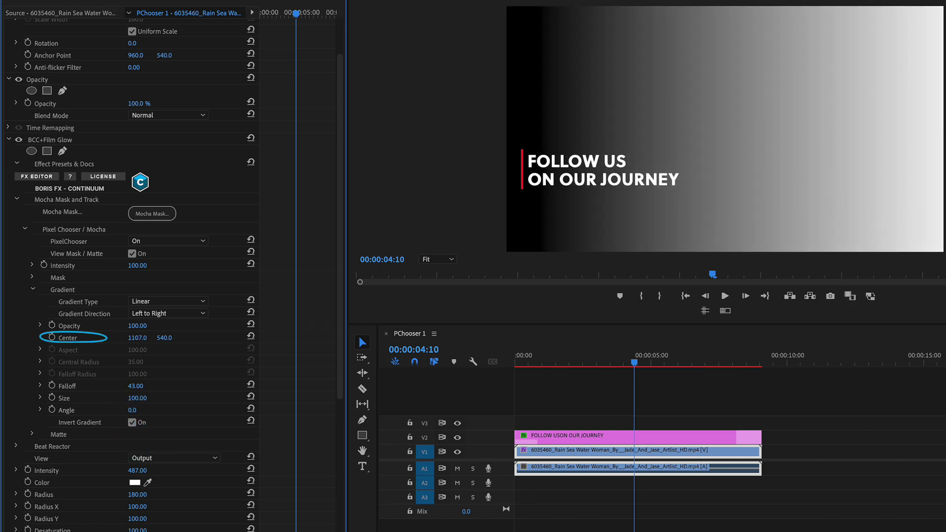
left_click_drag(137, 338, 140, 339)
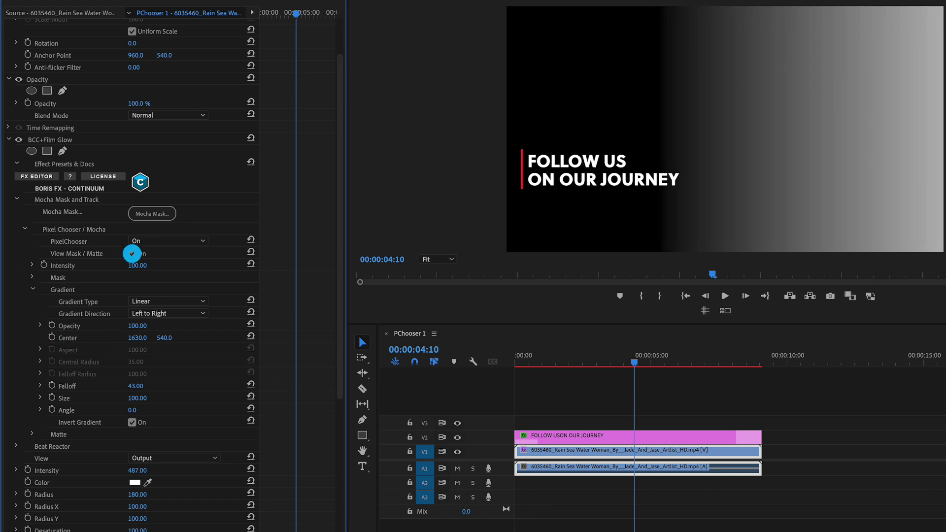
Hide the matte and replay the sea clip to check the gradient-limited glow
left_click(131, 254)
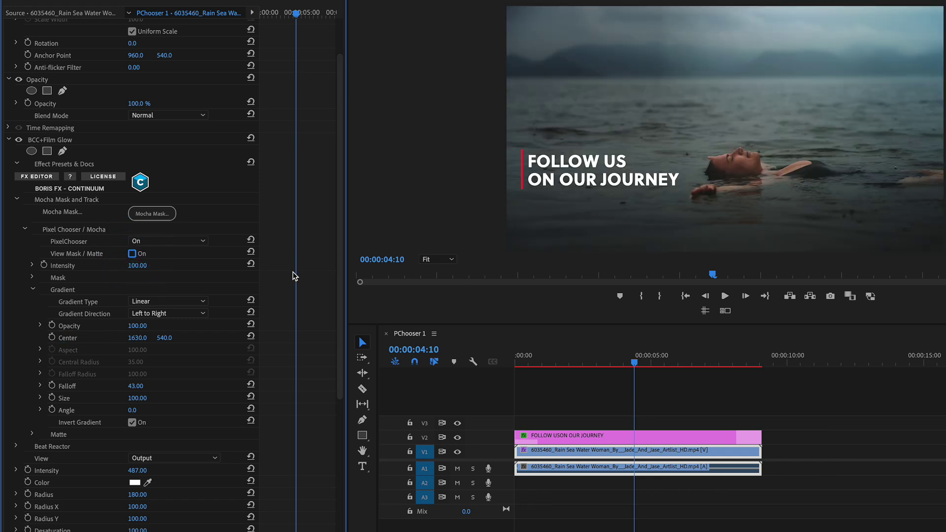
left_click_drag(562, 361, 517, 362)
key("space")
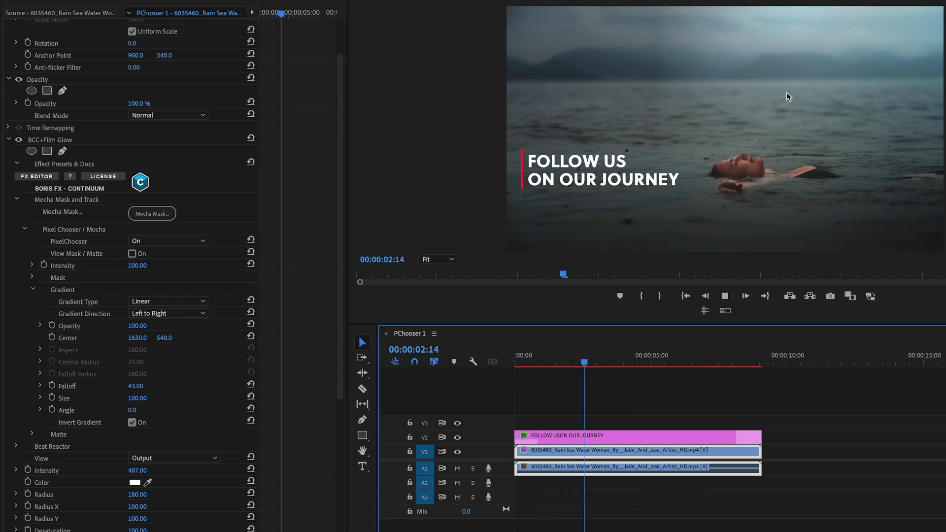
key("space")
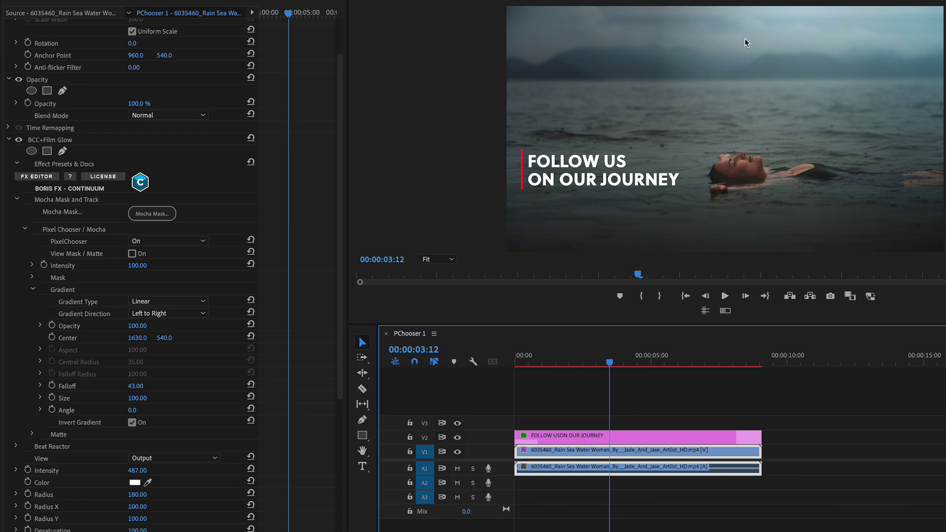
Make the glow mask an inverted rectangle band near the top: scale X 238, Y 11, center Y 84
left_click(31, 290)
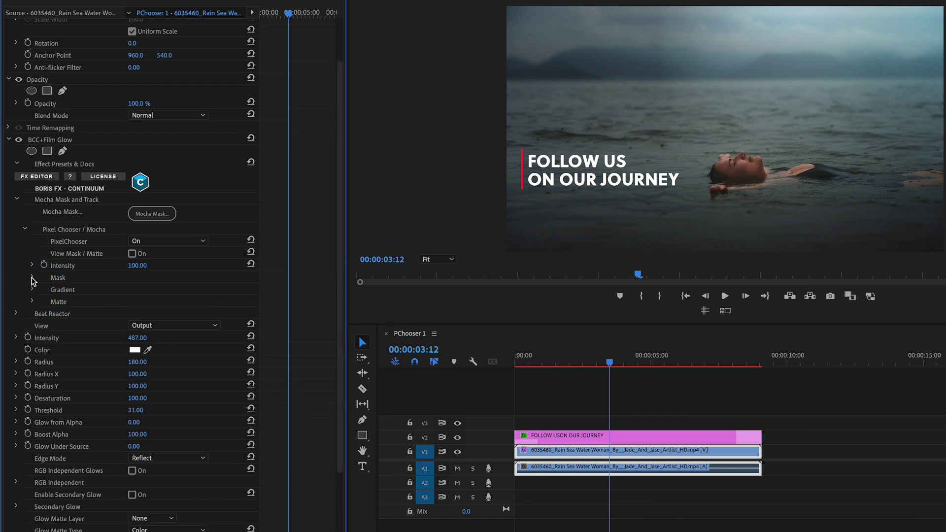
left_click(32, 278)
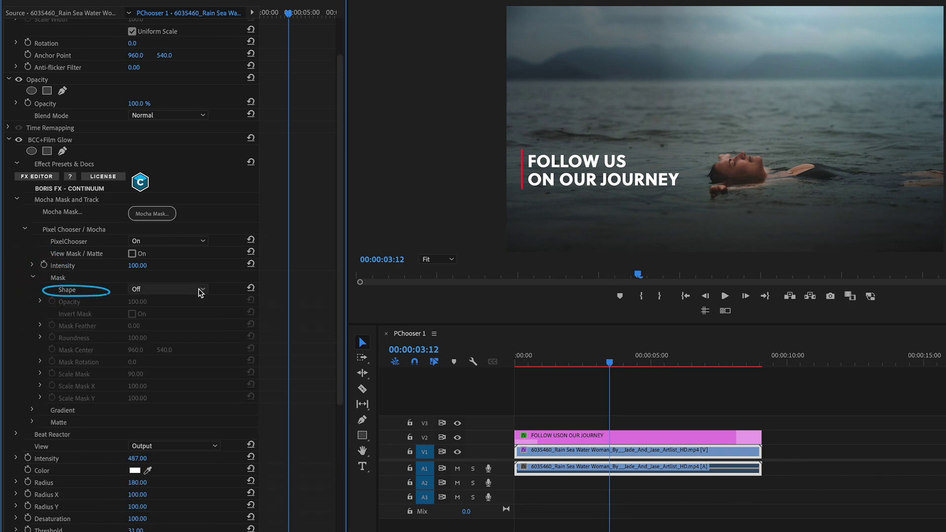
left_click(193, 289)
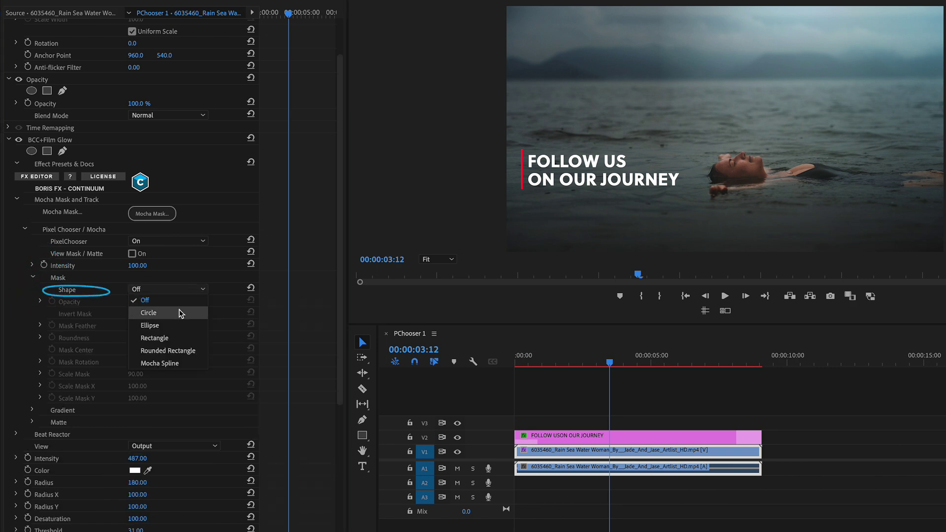
left_click(177, 339)
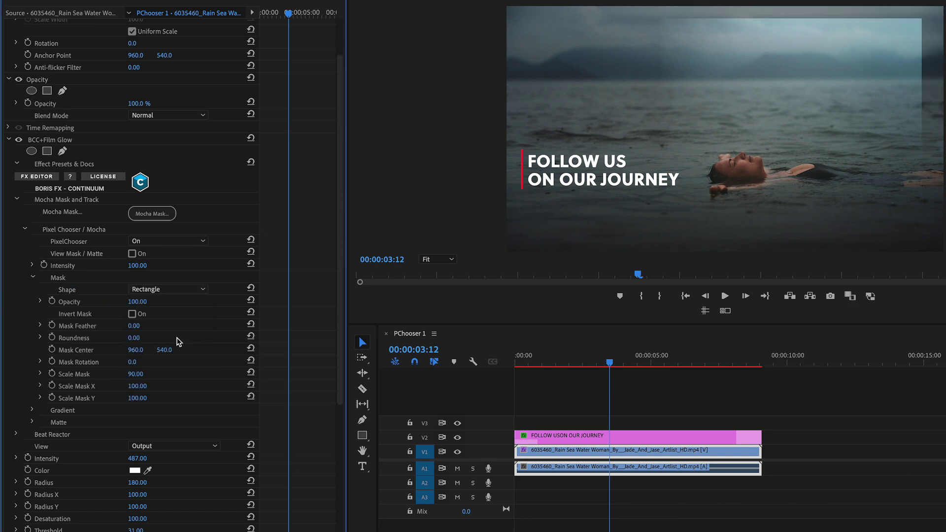
mouse_move(136, 397)
left_mouse_down()
mouse_move(100, 398)
mouse_move(151, 385)
left_mouse_up()
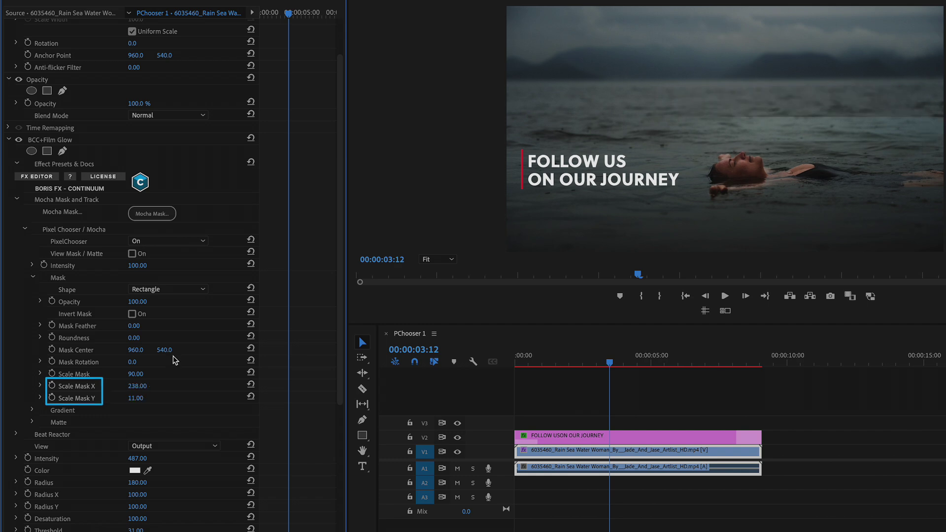
mouse_move(165, 349)
left_mouse_down()
mouse_move(140, 349)
mouse_move(141, 326)
left_mouse_up()
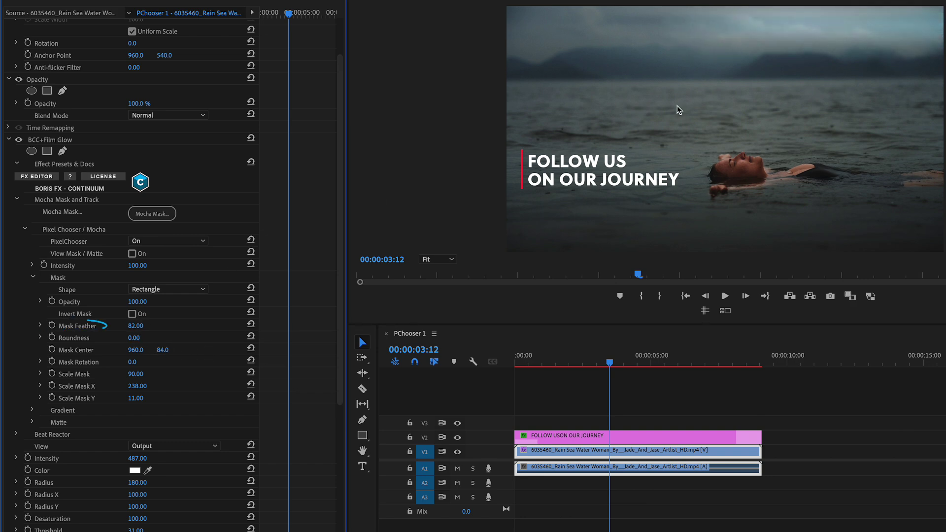
left_click(133, 314)
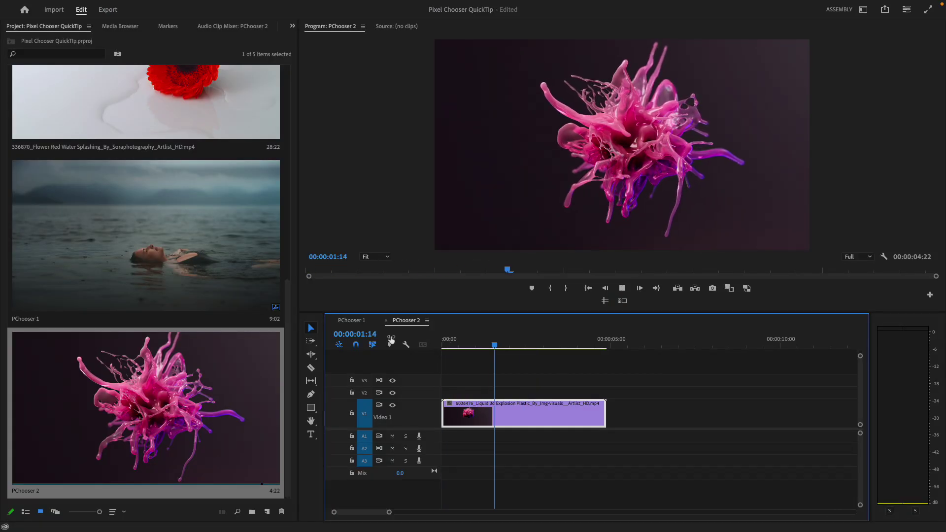
Stop the splash clip playback at about 02:04
key("space")
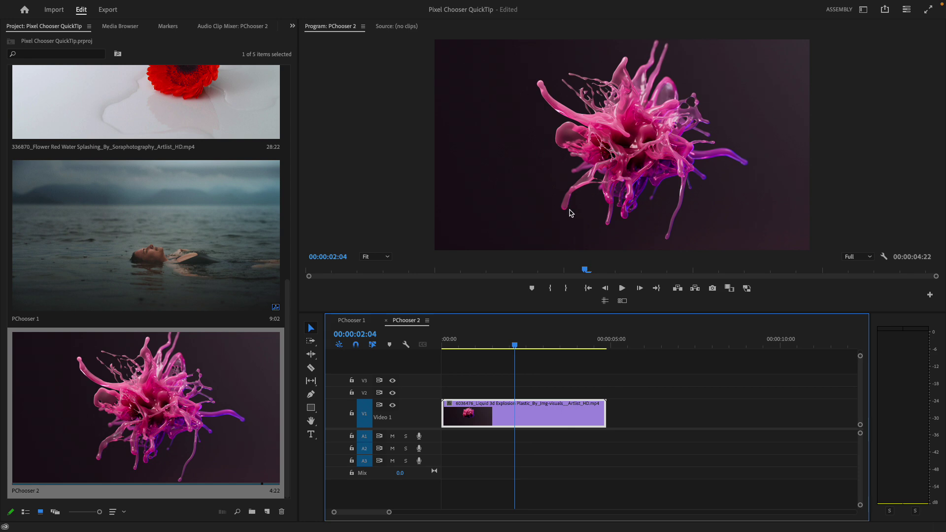
Find BCC Grunge in the Effects panel and apply it to the liquid splash clip
left_click(292, 26)
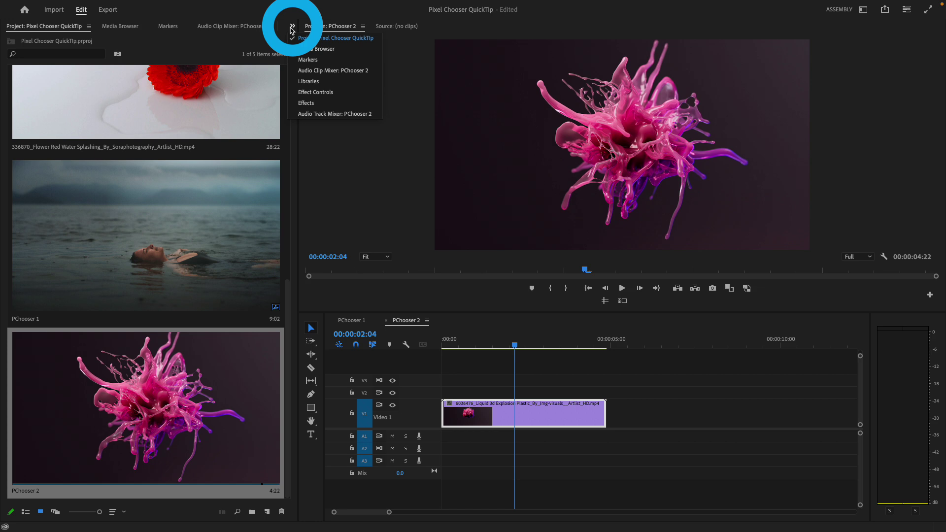
left_click(316, 103)
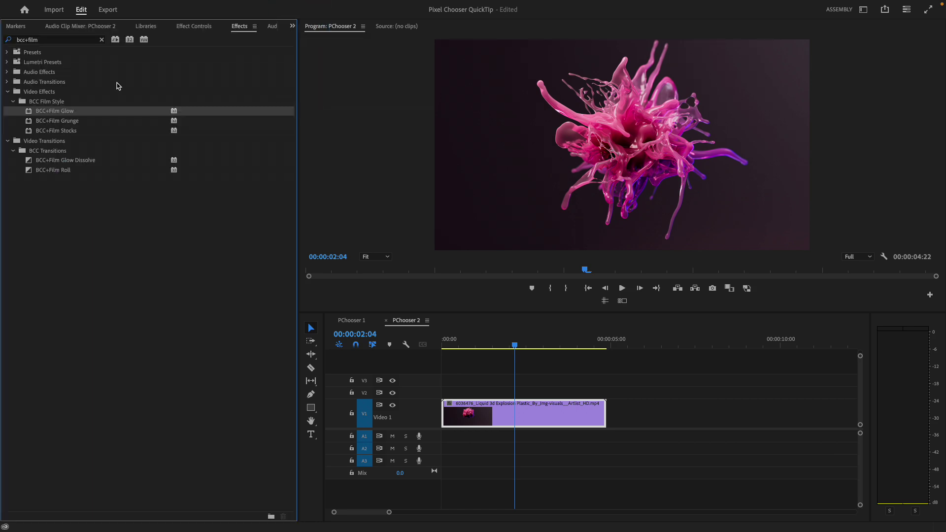
left_click(52, 39)
type("bcc grunge")
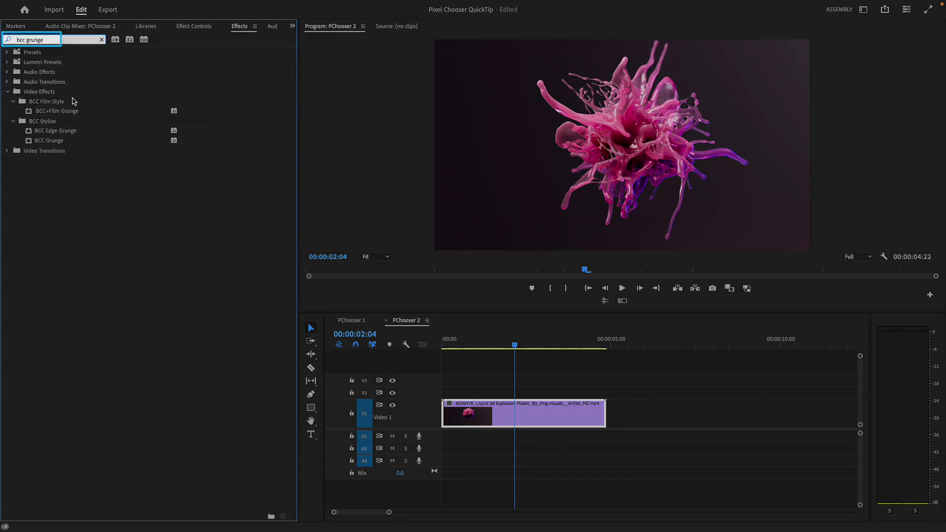
left_click(66, 113)
left_click(34, 142)
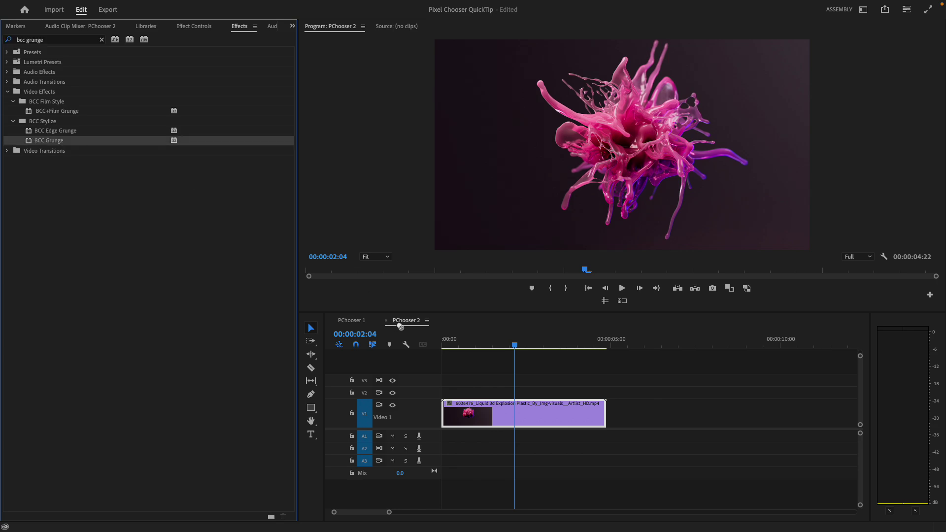
left_click_drag(399, 334, 518, 413)
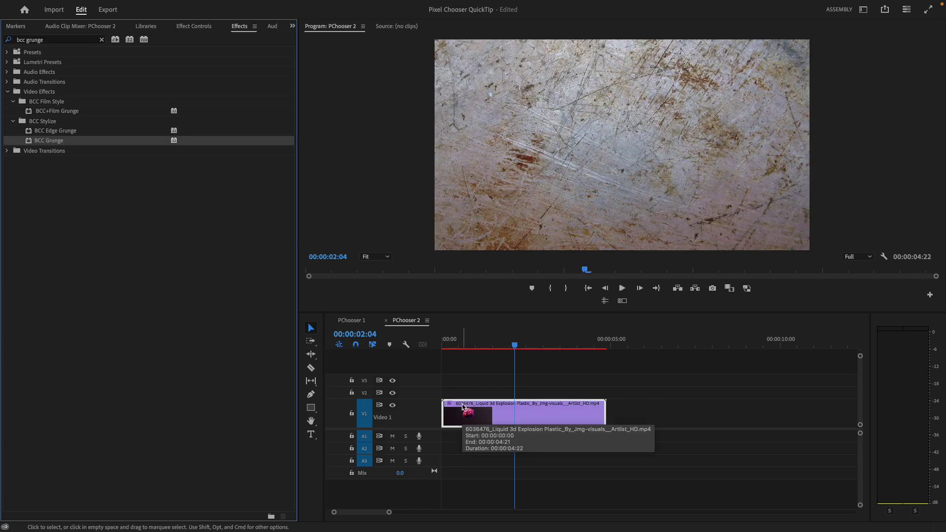
Step the Grunge texture forward to VV_BlackandWhiteGrunge_03.jpg
left_click(194, 27)
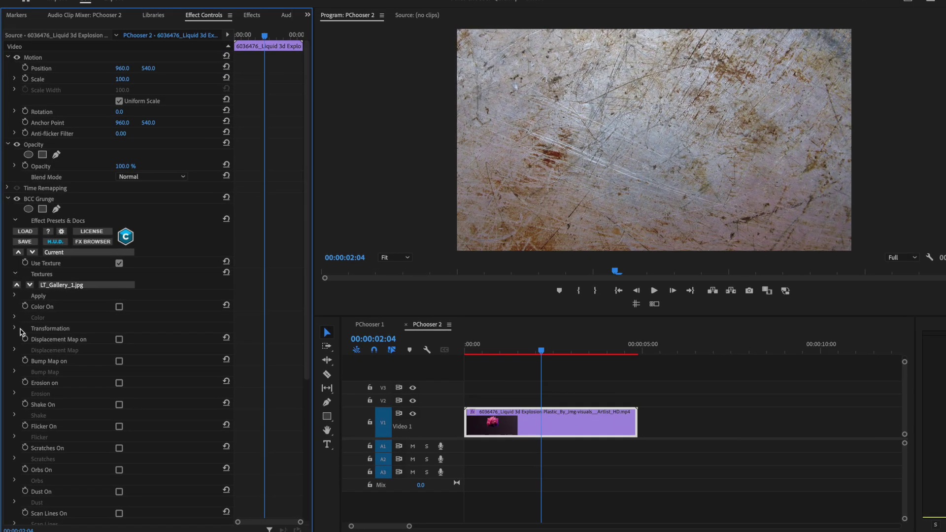
left_click(34, 290)
left_click(34, 290)
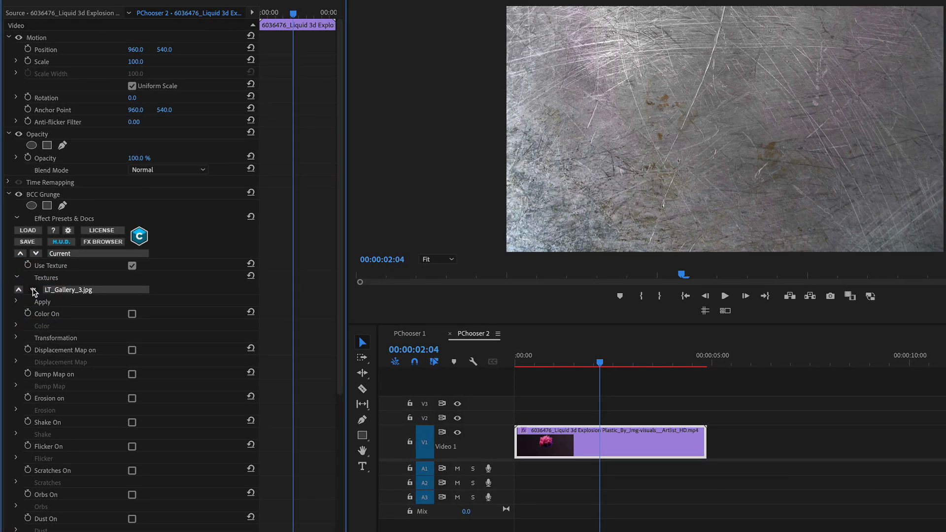
left_click(34, 290)
left_click(34, 289)
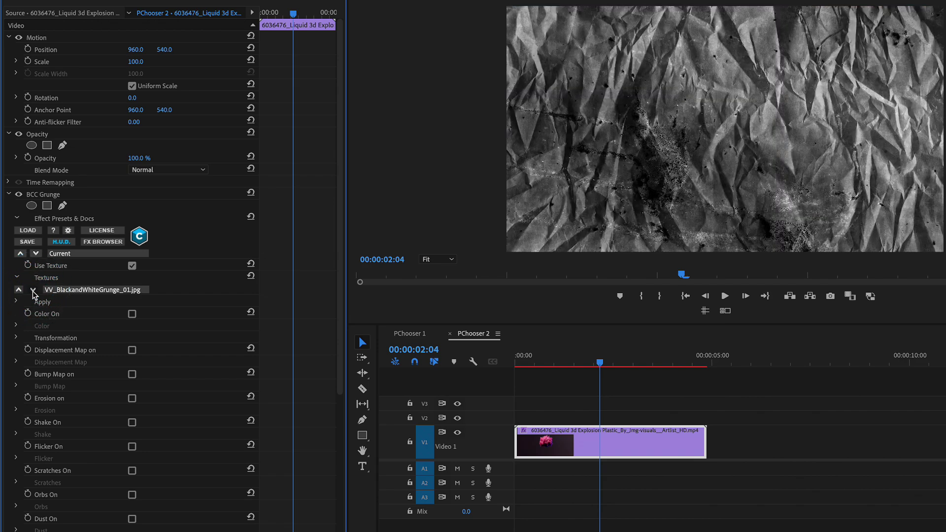
left_click(34, 290)
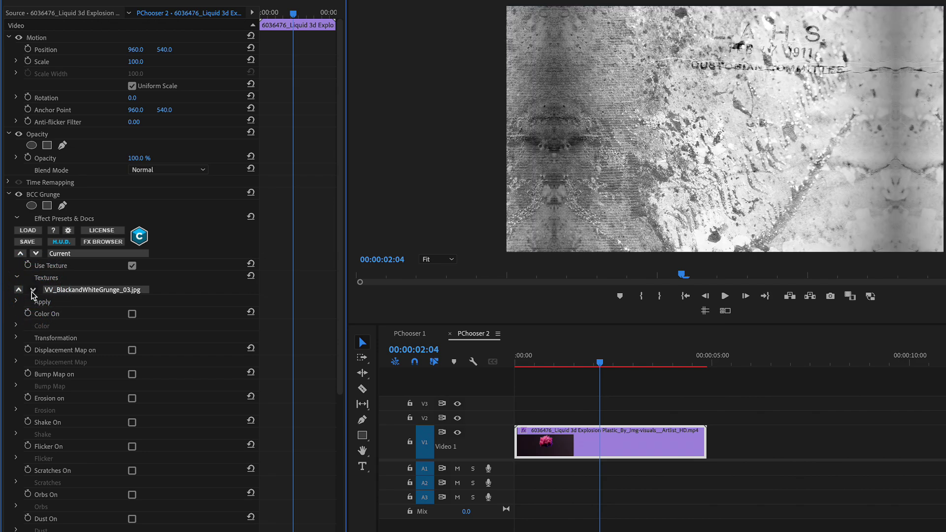
scroll(296, 407, "down", 5)
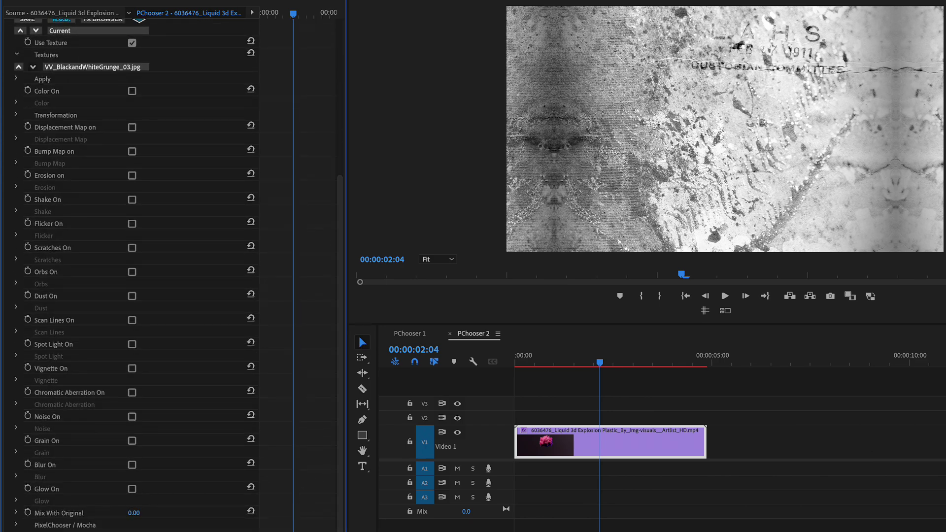
Try Mix With Original at 70, undo it back to 0, and expand Grunge's PixelChooser / Mocha
mouse_move(133, 512)
left_mouse_down()
mouse_move(170, 512)
mouse_move(135, 513)
left_mouse_up()
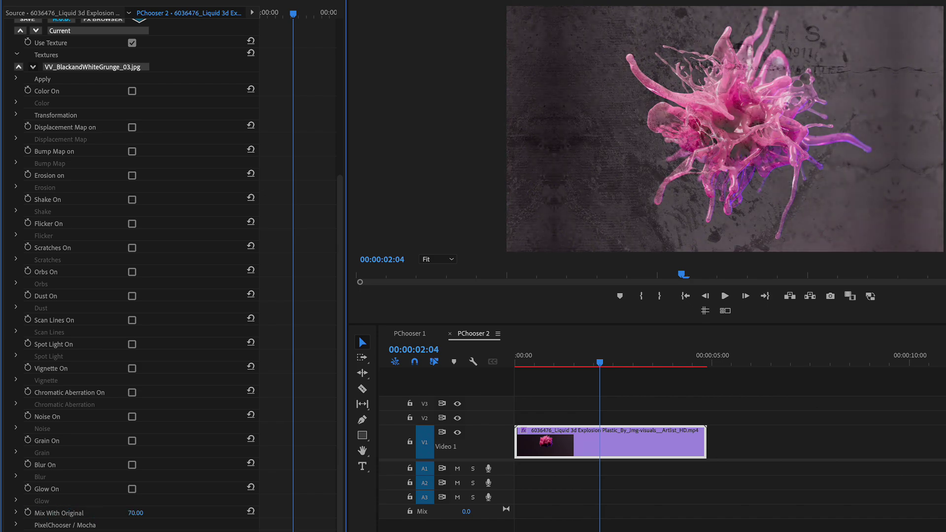
key("ctrl+z")
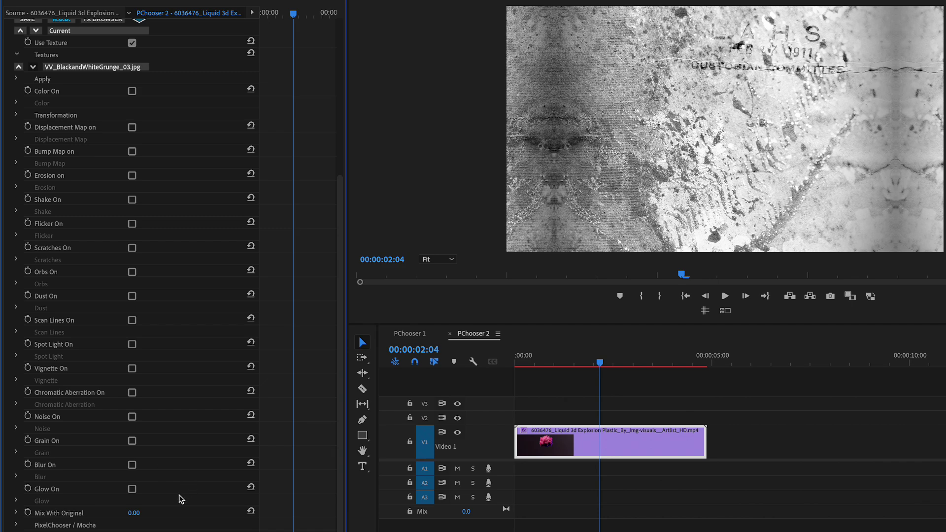
left_click(16, 525)
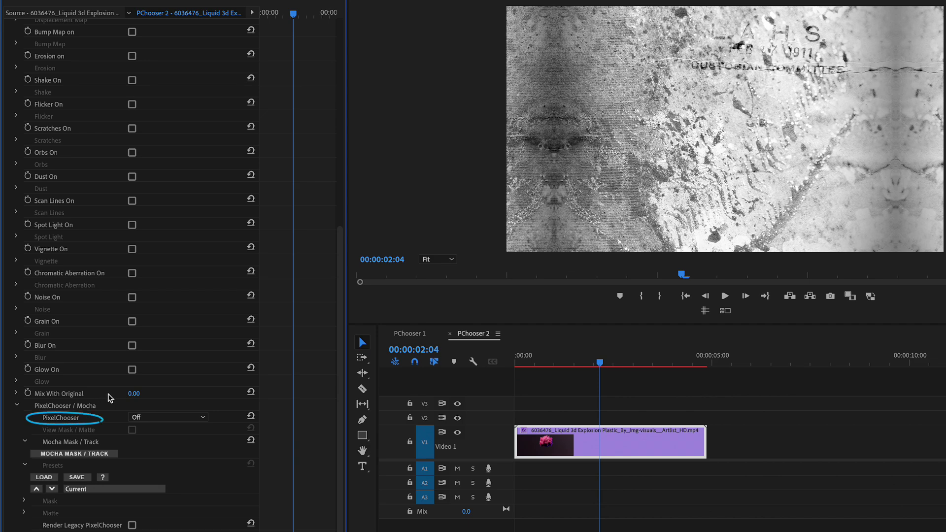
Turn on Grunge's PixelChooser and set its matte channel to Red
left_click(168, 417)
left_click(164, 441)
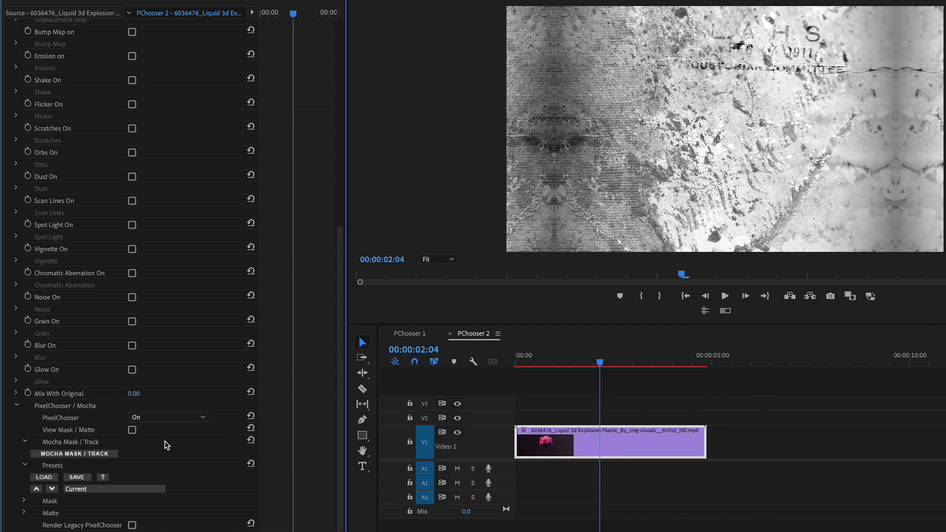
left_click(24, 513)
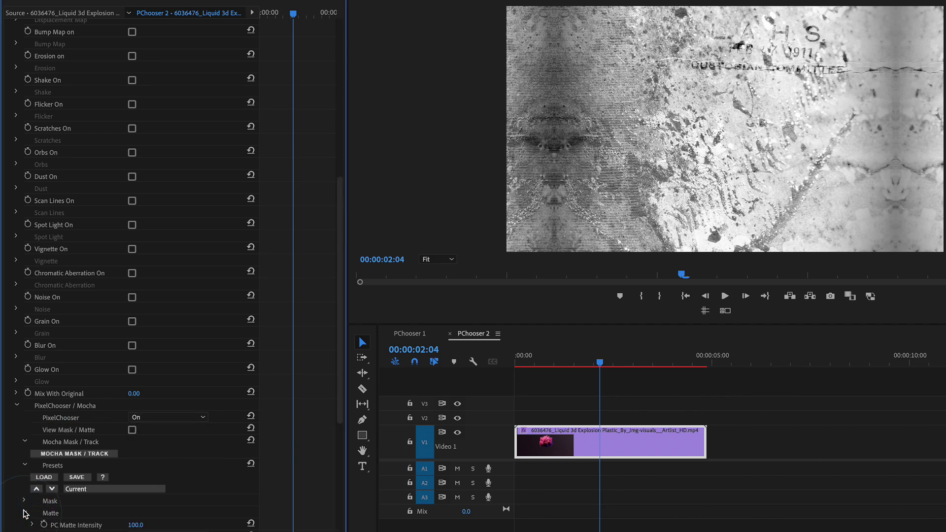
scroll(25, 512, "down", 3)
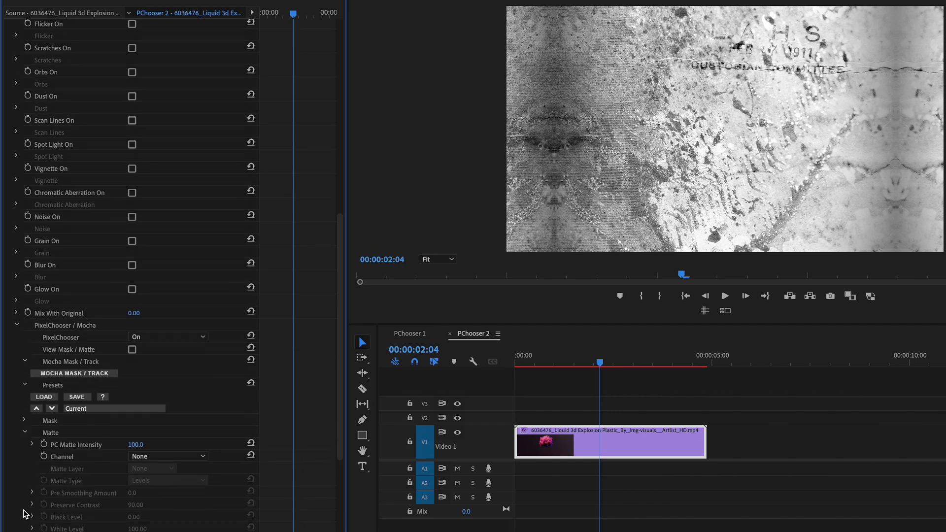
left_click(165, 455)
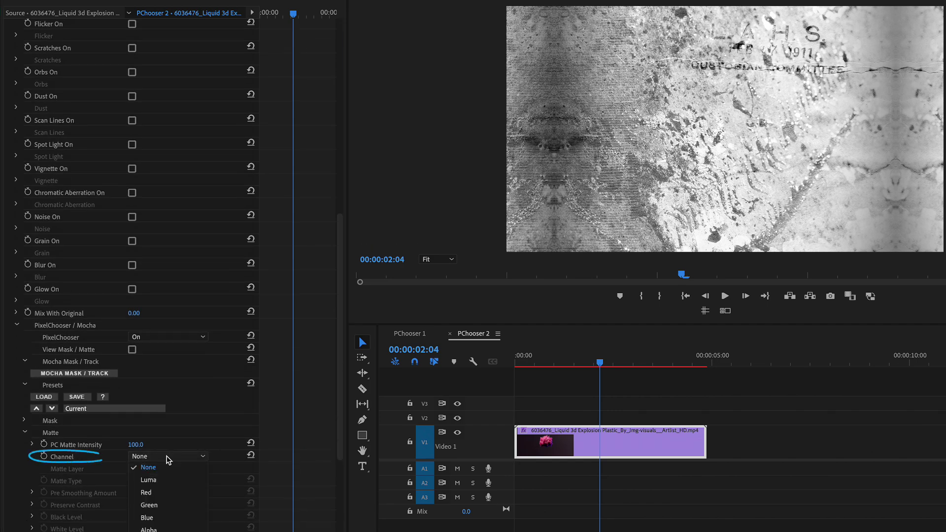
left_click(158, 492)
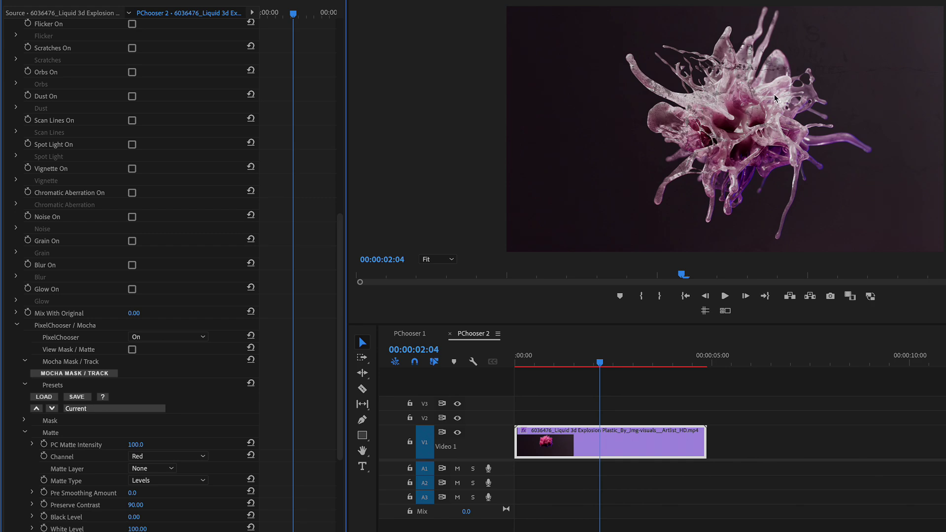
Show the matte, with Video 1 as the matte layer and Range as the matte type
left_click(132, 350)
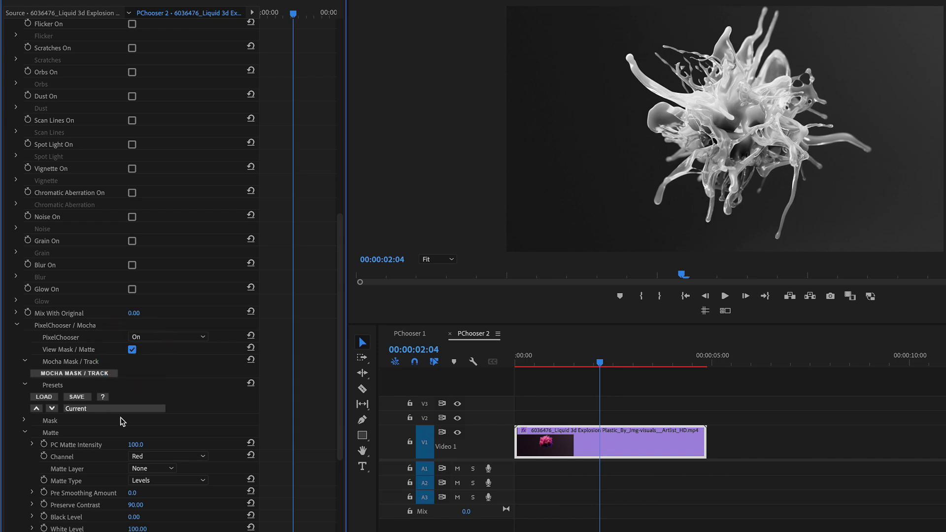
left_click(151, 469)
left_click(144, 494)
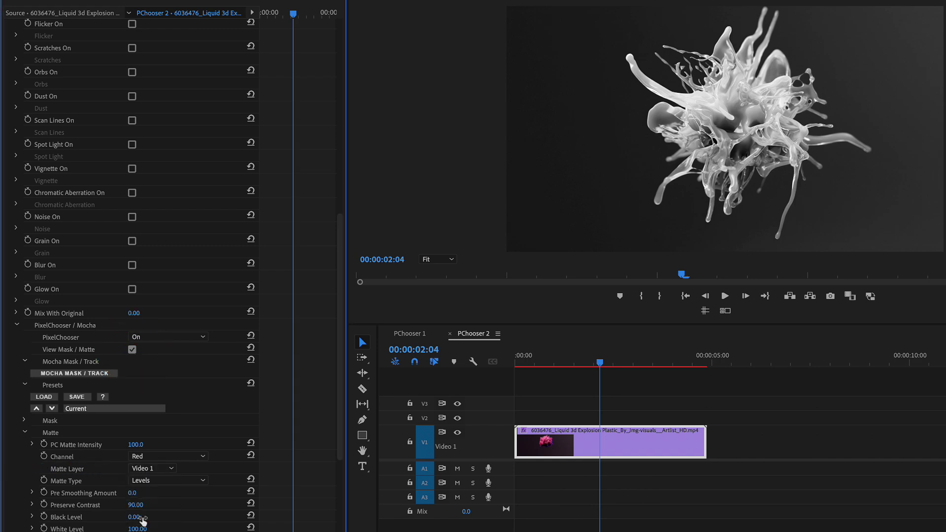
left_click(144, 480)
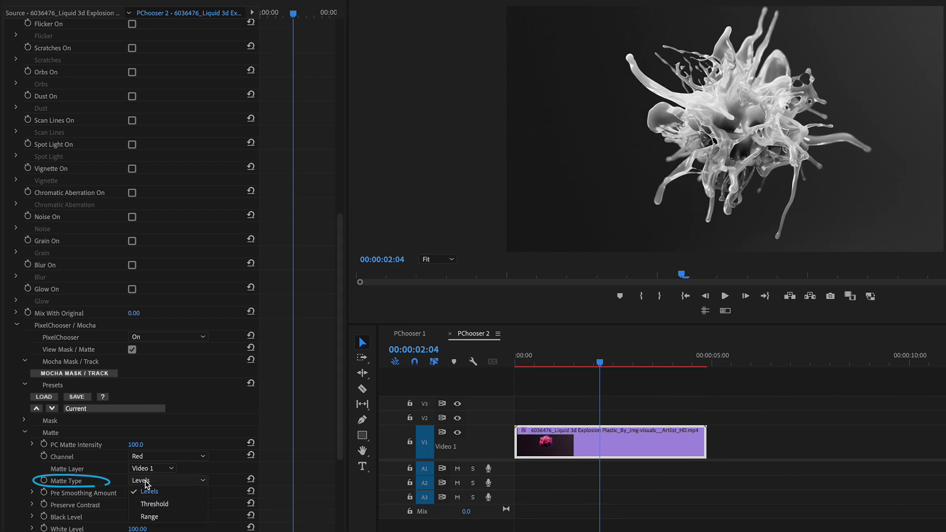
left_click(149, 516)
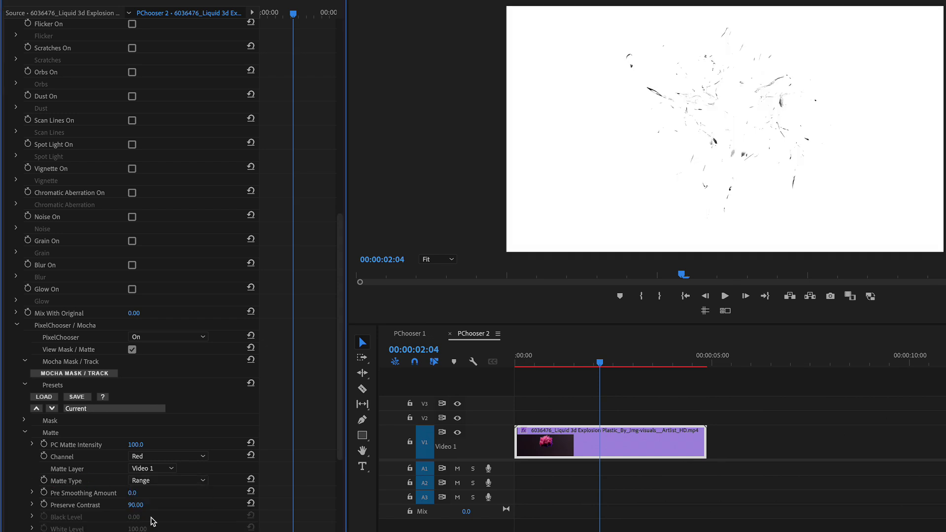
scroll(151, 521, "down", 5)
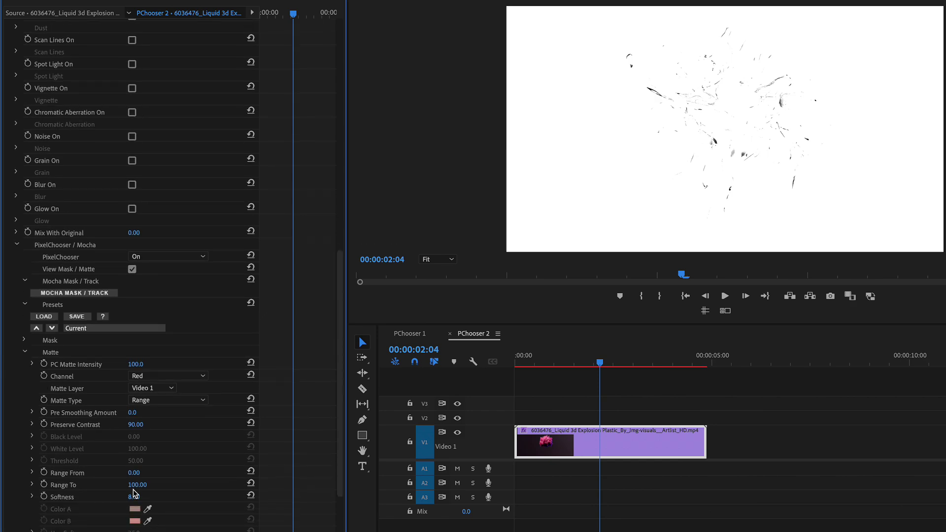
Set the matte range to 27–113 with softness 3, and invert the matte
left_click_drag(133, 473, 151, 474)
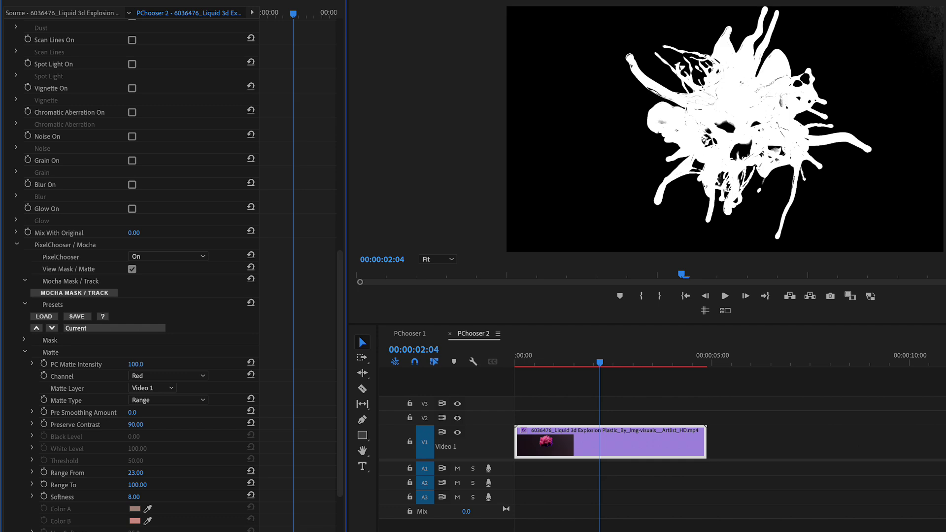
left_click_drag(137, 485, 142, 485)
scroll(111, 444, "down", 2)
scroll(111, 444, "down", 2)
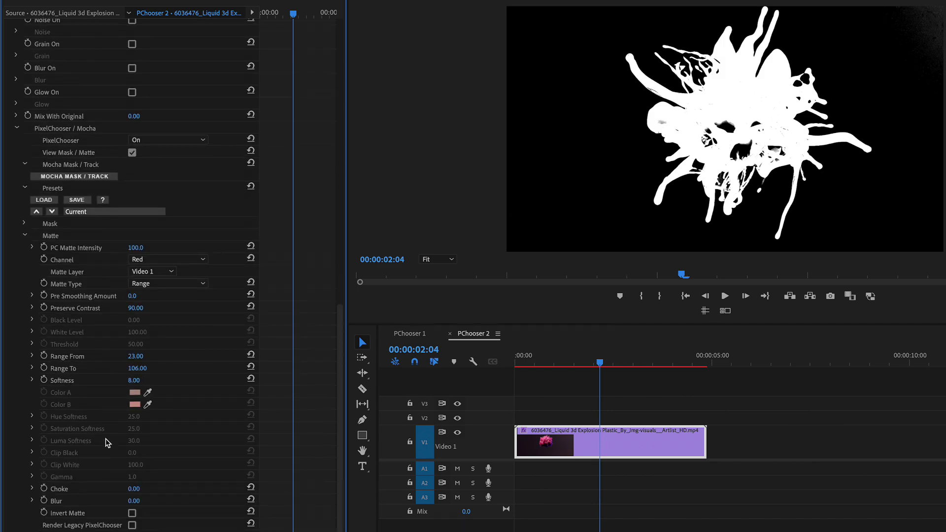
left_click(133, 514)
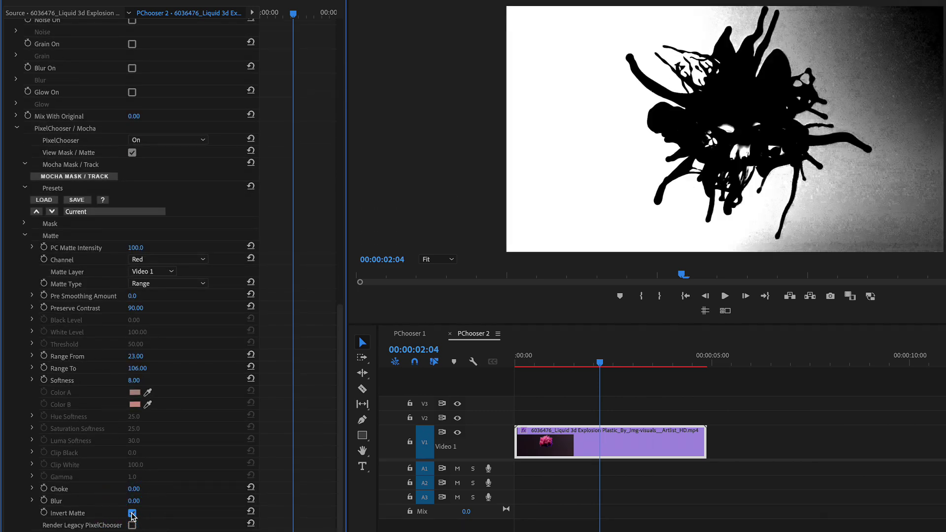
left_click_drag(136, 357, 144, 368)
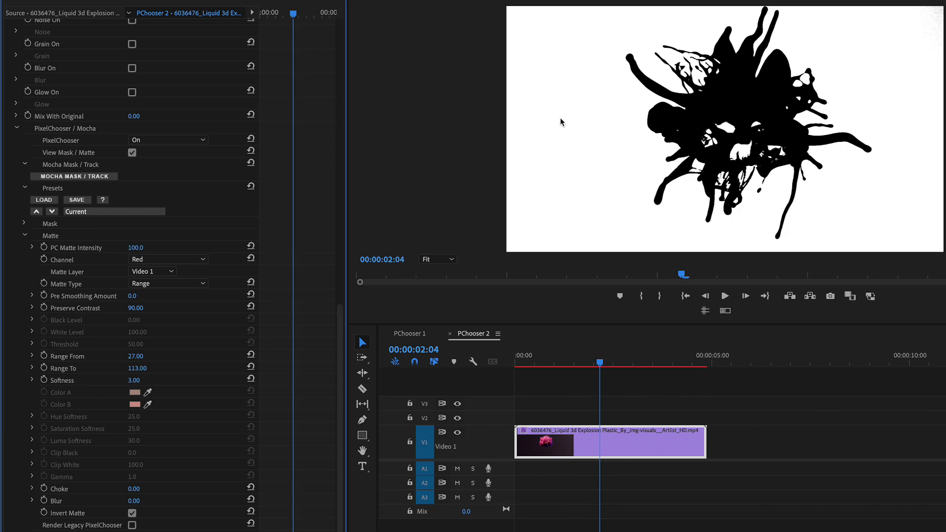
Review the full-colour playback, then set Grunge's Mix With Original to 80
left_click(132, 152)
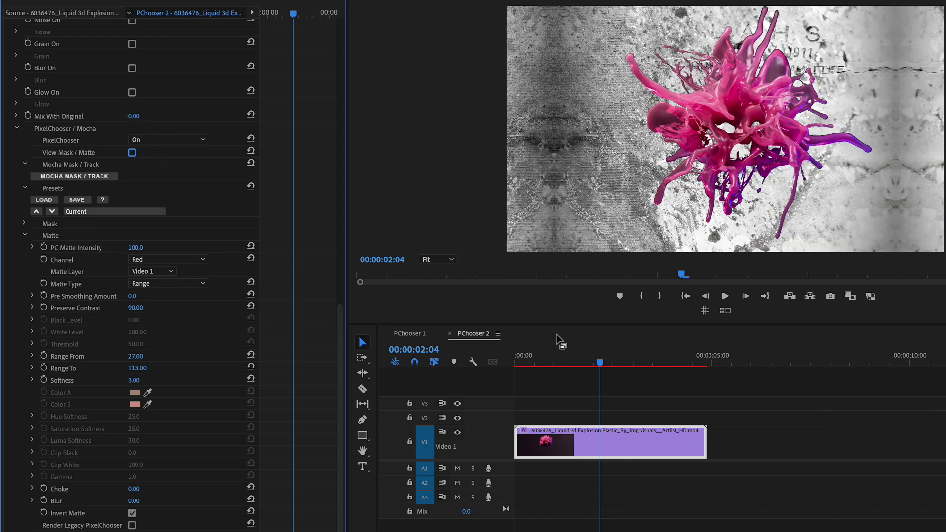
left_click(522, 355)
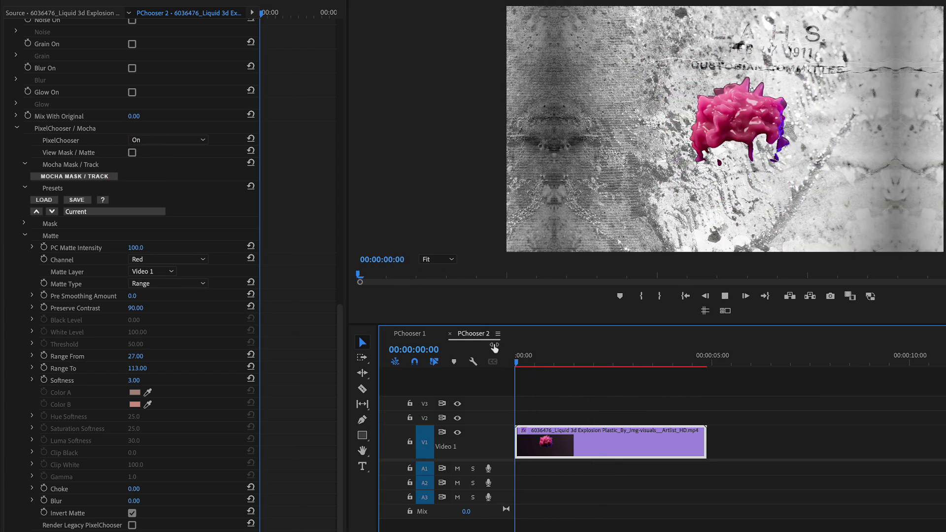
key("space")
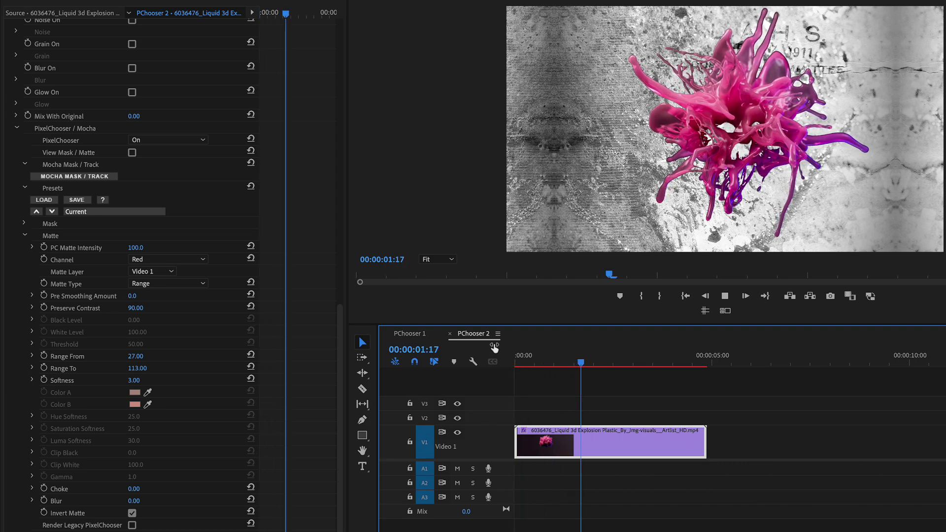
key("space")
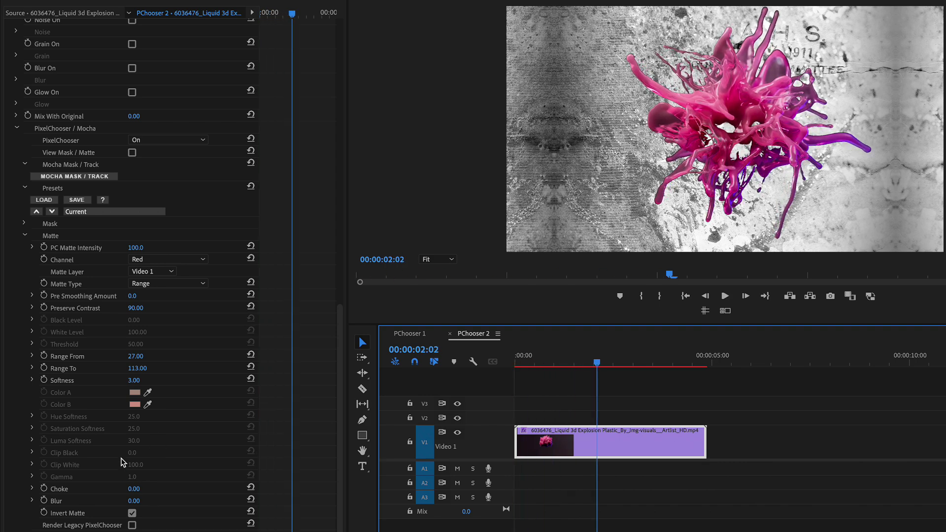
left_click_drag(134, 116, 162, 116)
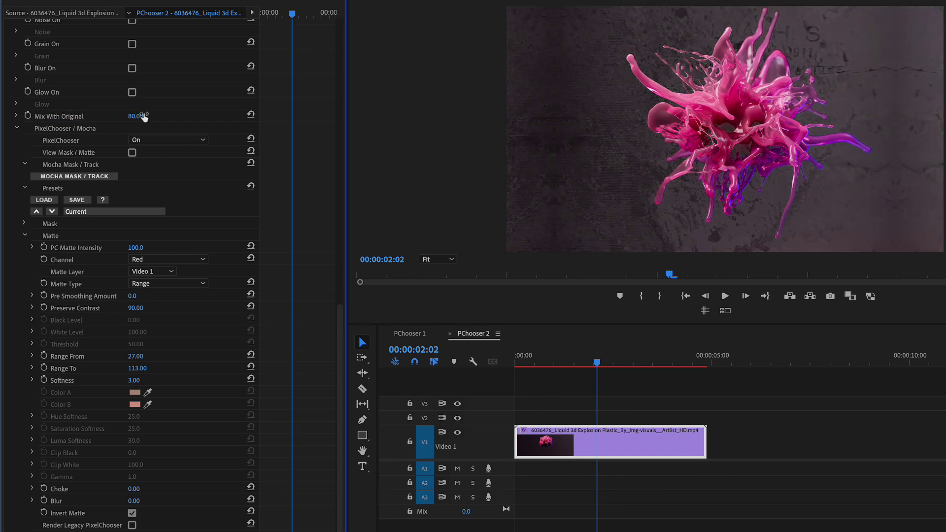
scroll(75, 149, "up", 10)
scroll(44, 163, "up", 10)
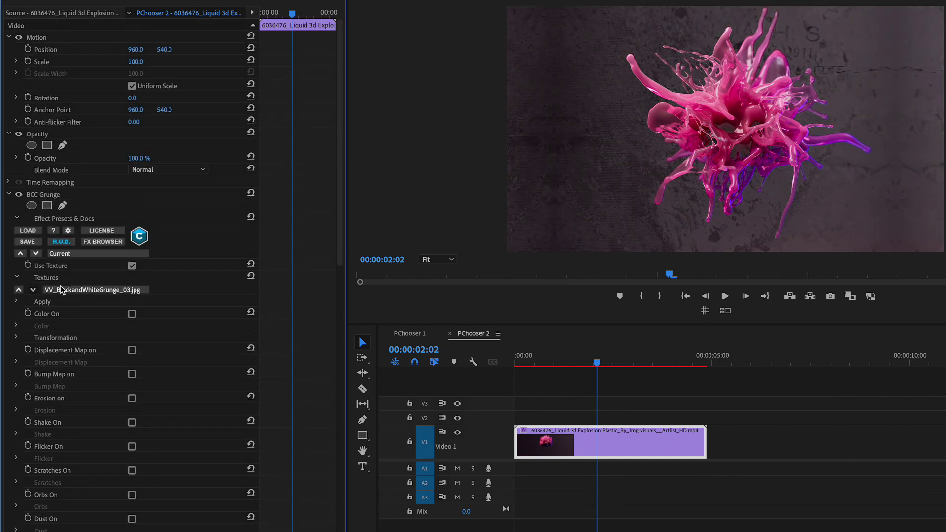
Switch the Grunge texture to VV_GrindhouseTexture_03.jpg and enable Vignette On
left_click(33, 290)
left_click(33, 289)
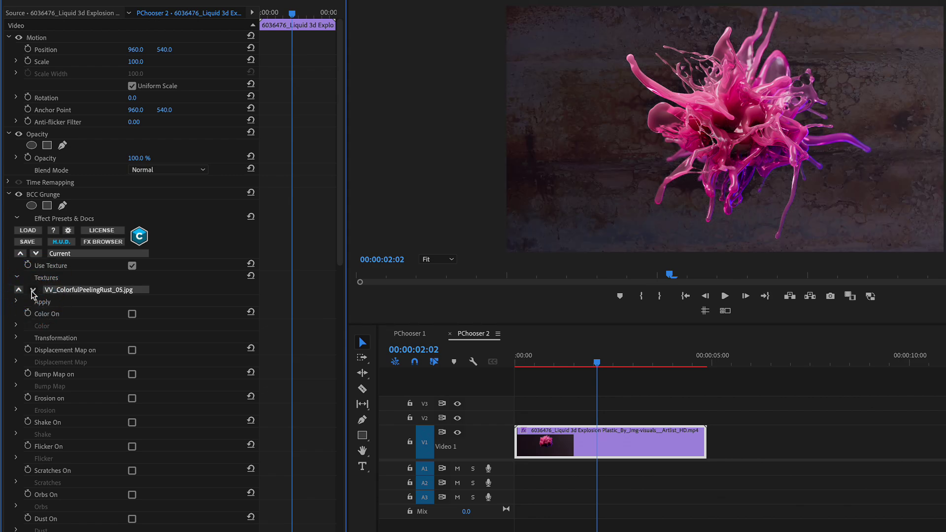
left_click(32, 290)
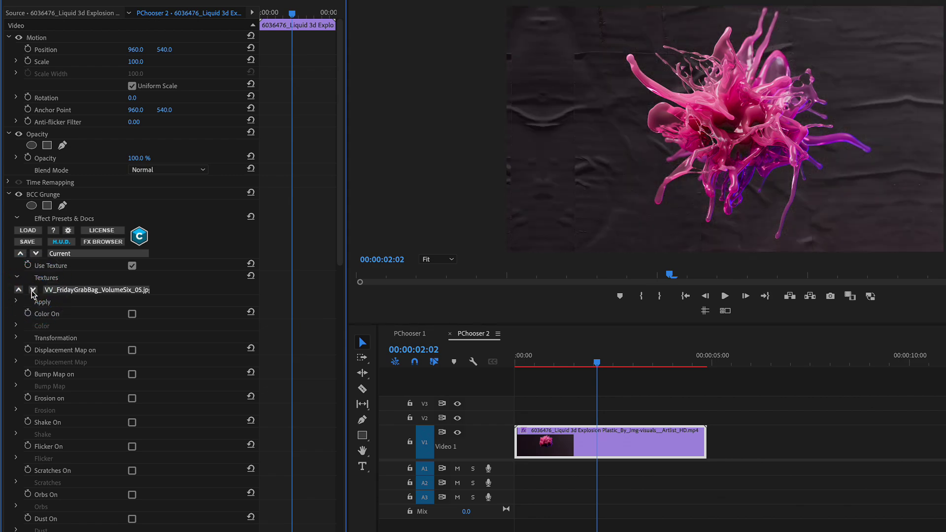
left_click(33, 290)
scroll(74, 310, "down", 4)
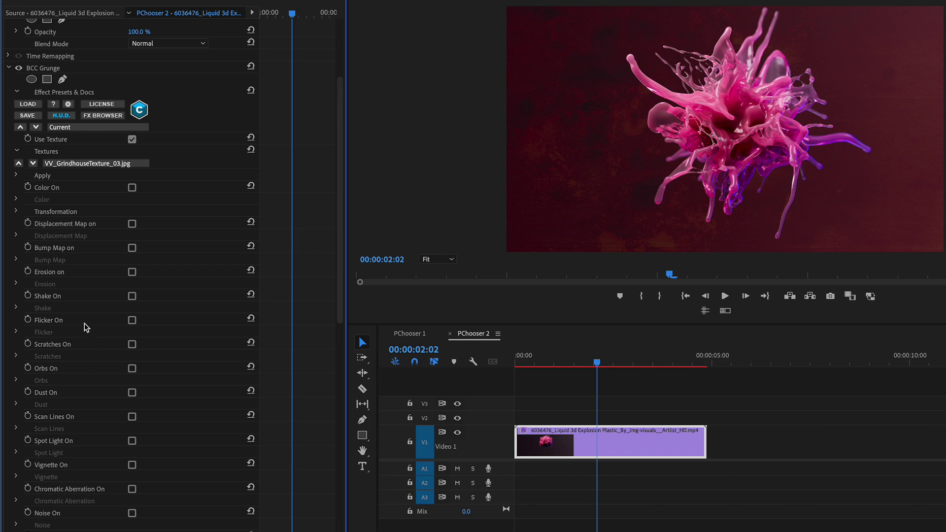
left_click(132, 465)
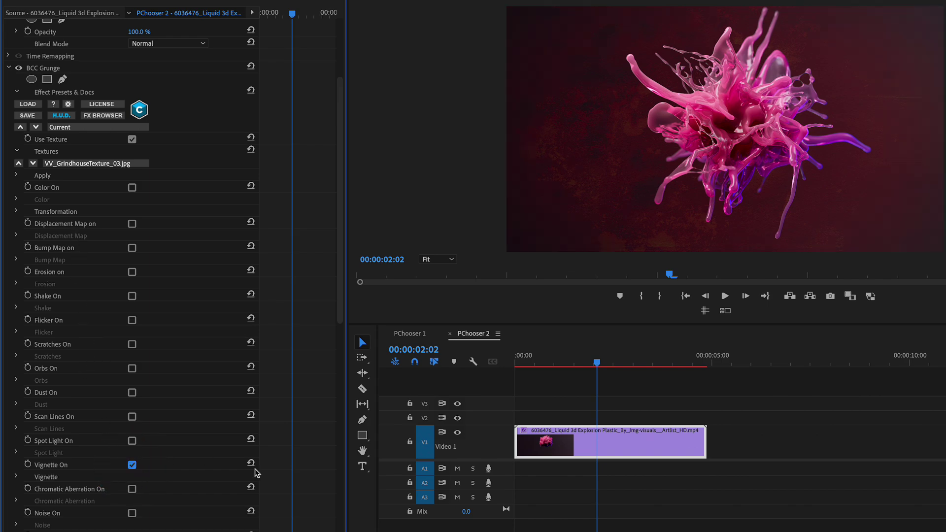
scroll(124, 473, "down", 5)
scroll(106, 508, "down", 3)
scroll(106, 507, "down", 3)
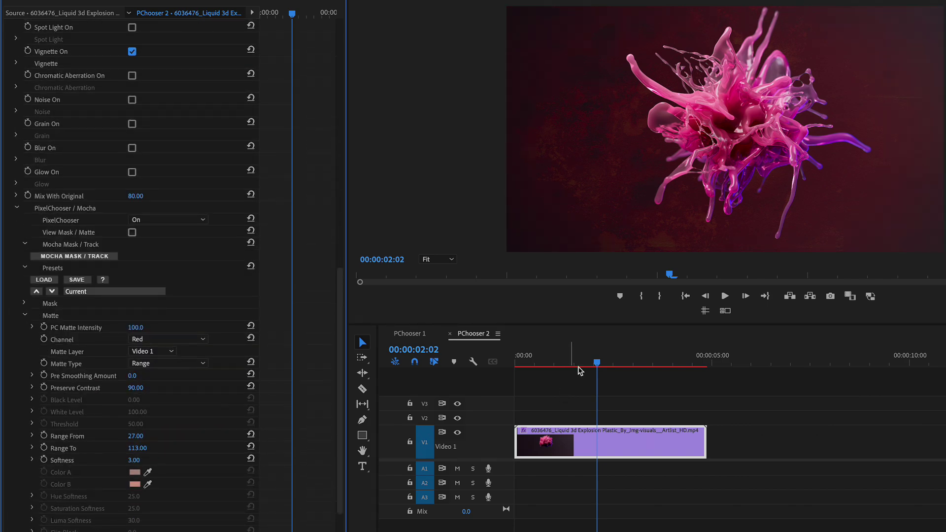